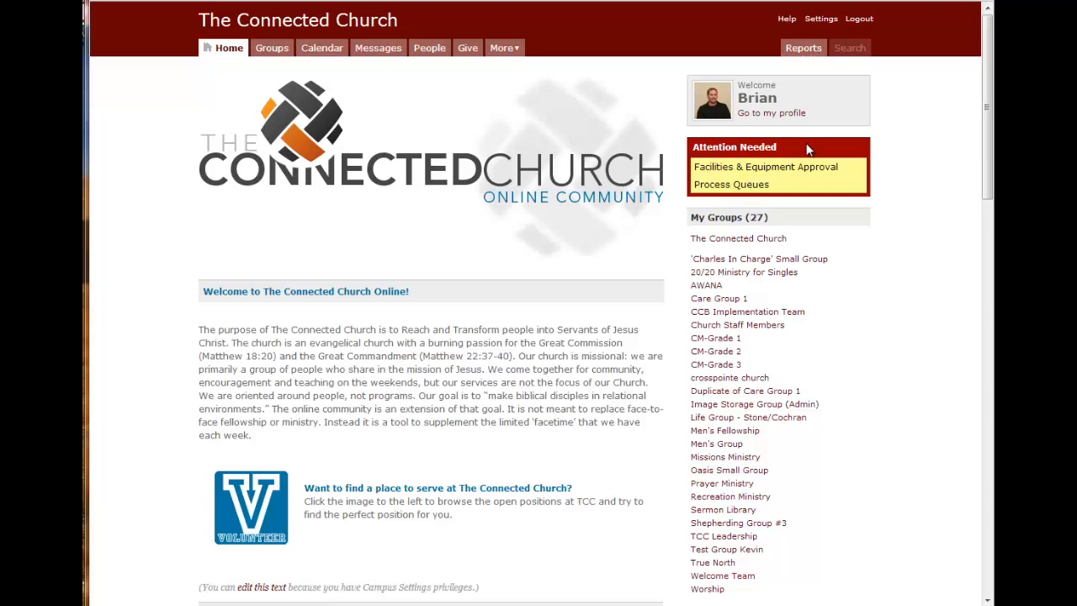
Look over the community home page and open Care Group 1 from the My Groups list
drag(985, 121, 989, 137)
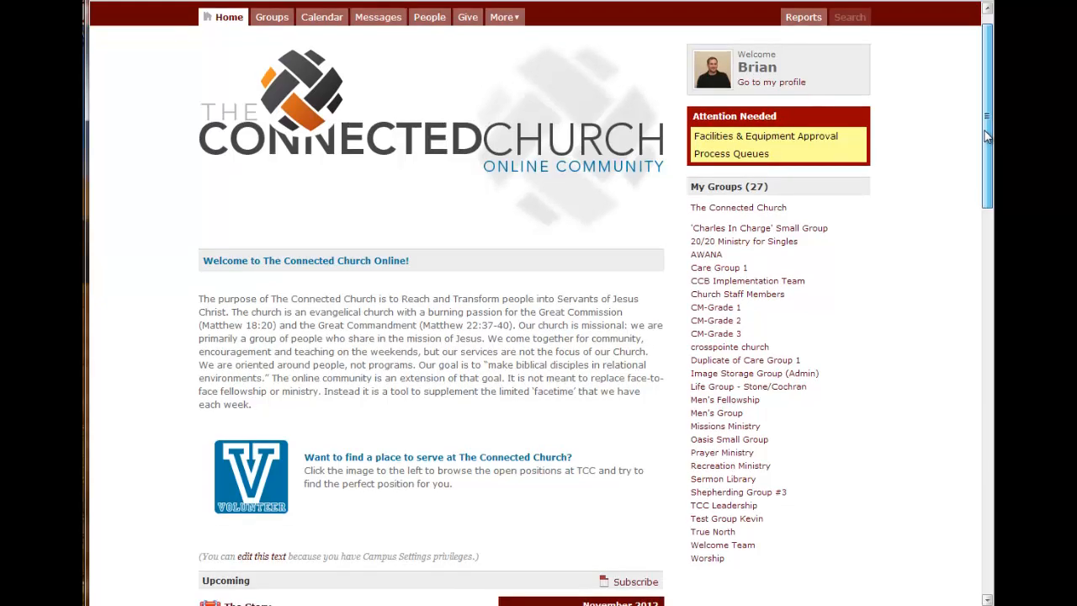
drag(987, 136, 988, 139)
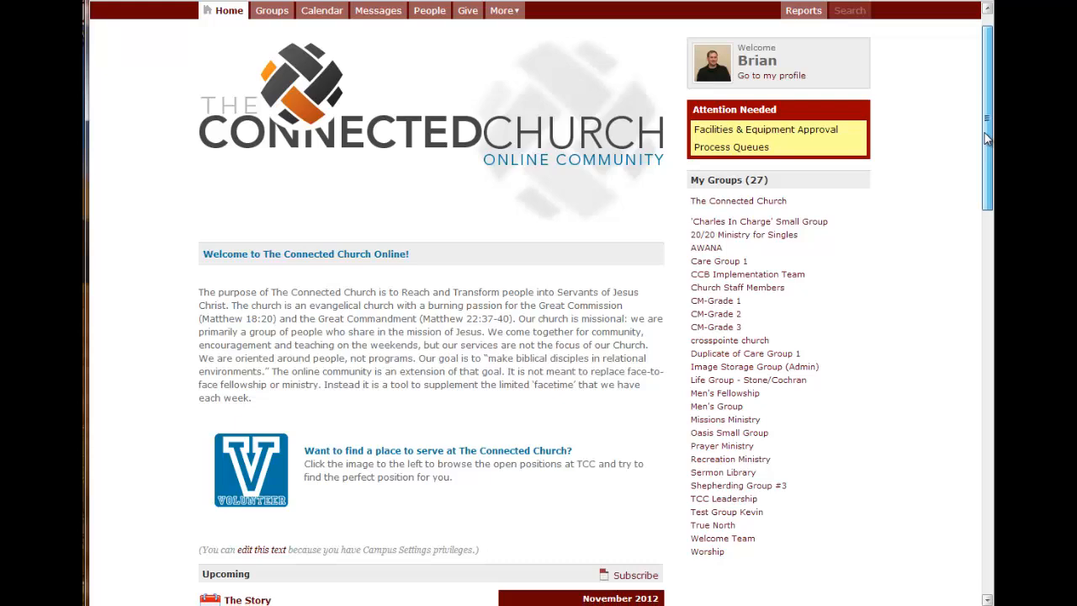
drag(988, 138, 983, 171)
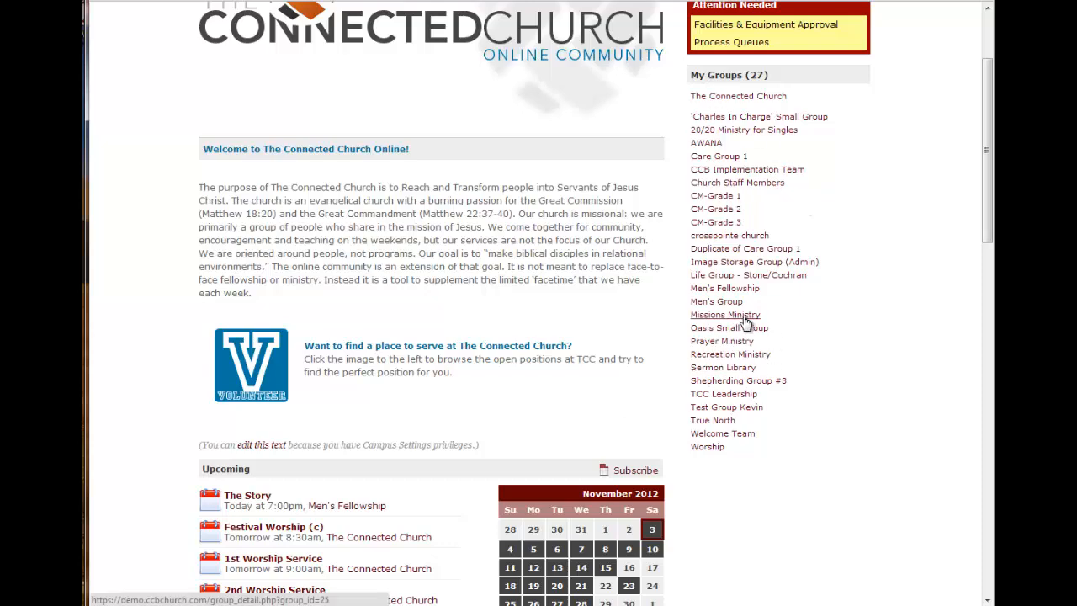
scroll(782, 297, down, 3)
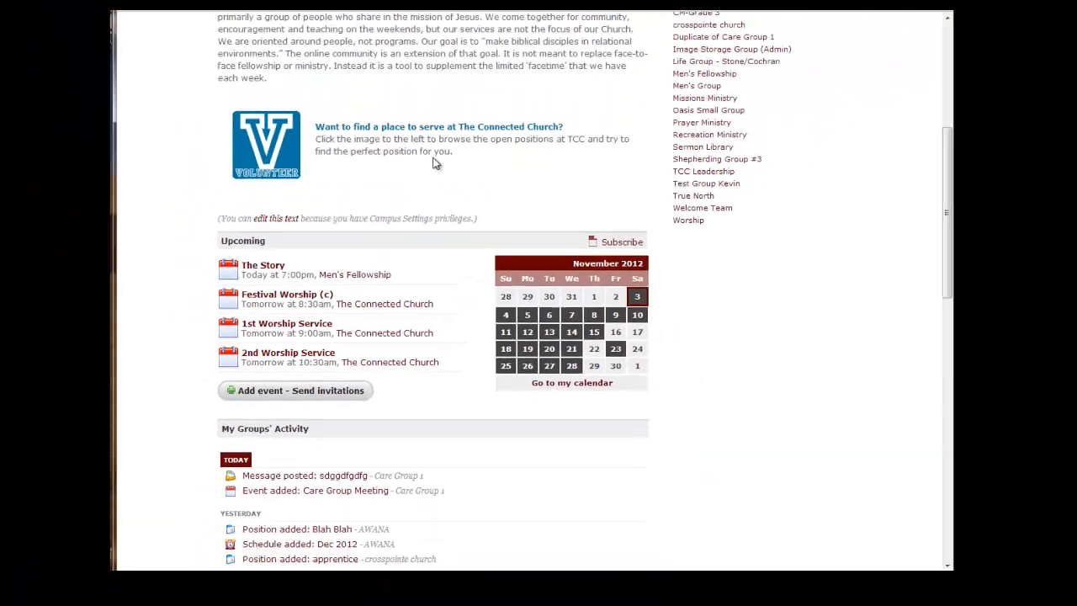
scroll(421, 190, up, 1)
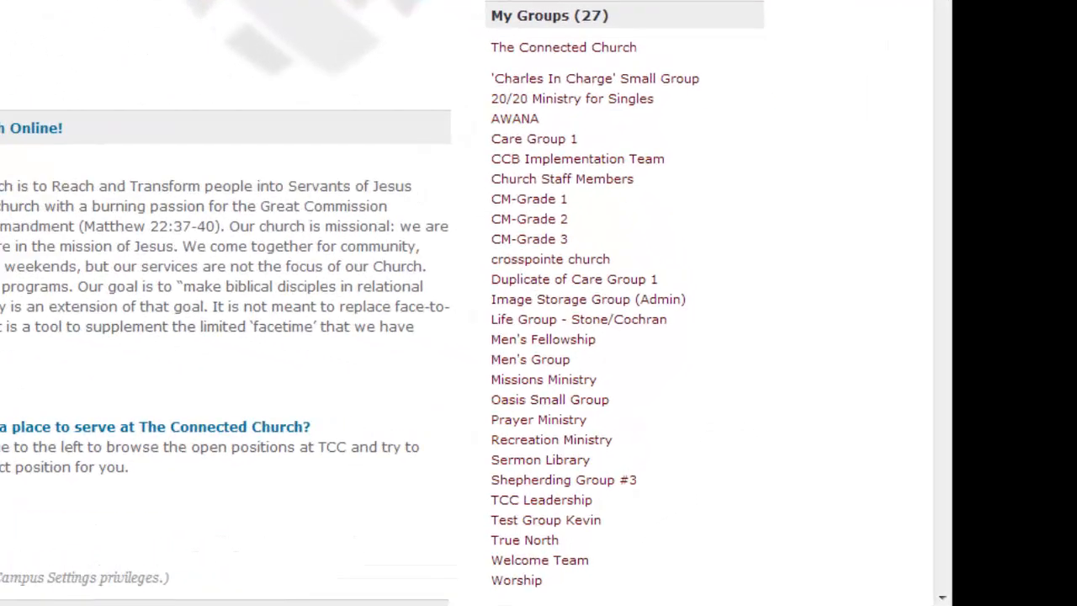
scroll(253, 11, down, 2)
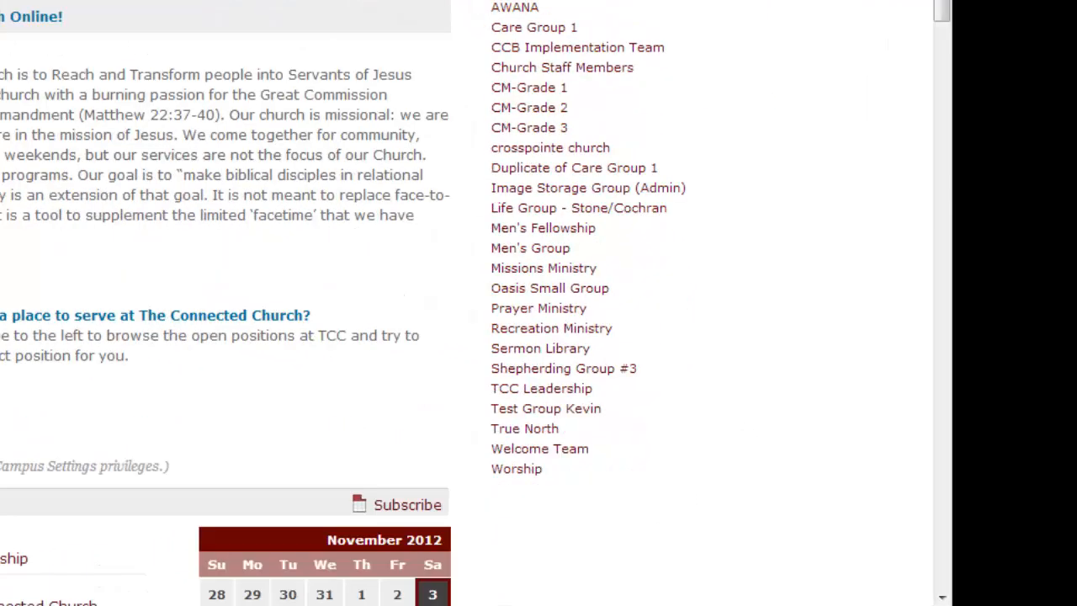
click(547, 38)
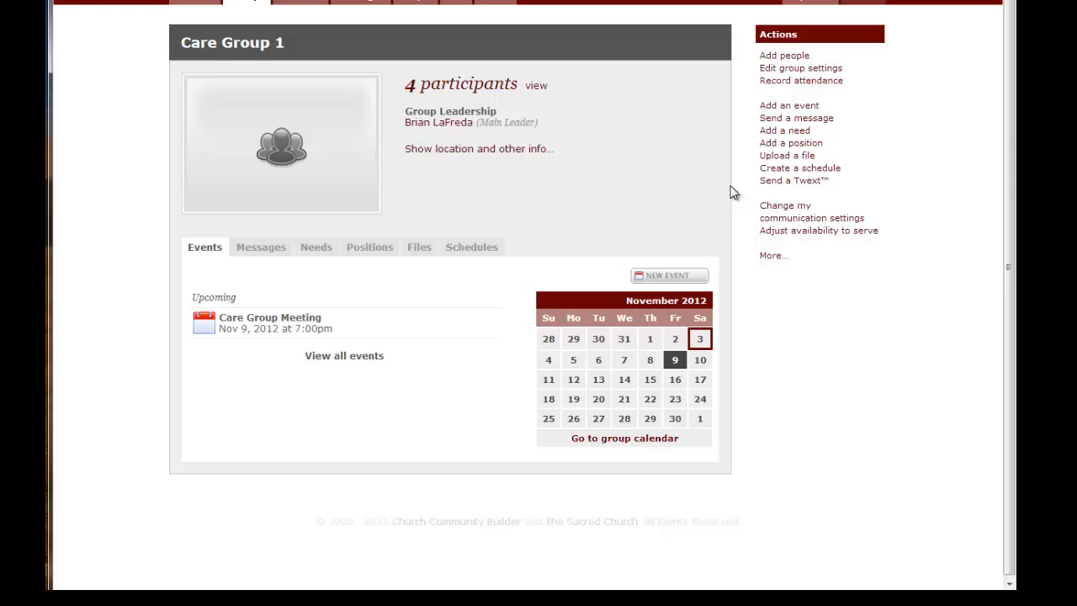
View the Care Group 1 participant list and the first participant's contact summary, and return to the group page
click(485, 90)
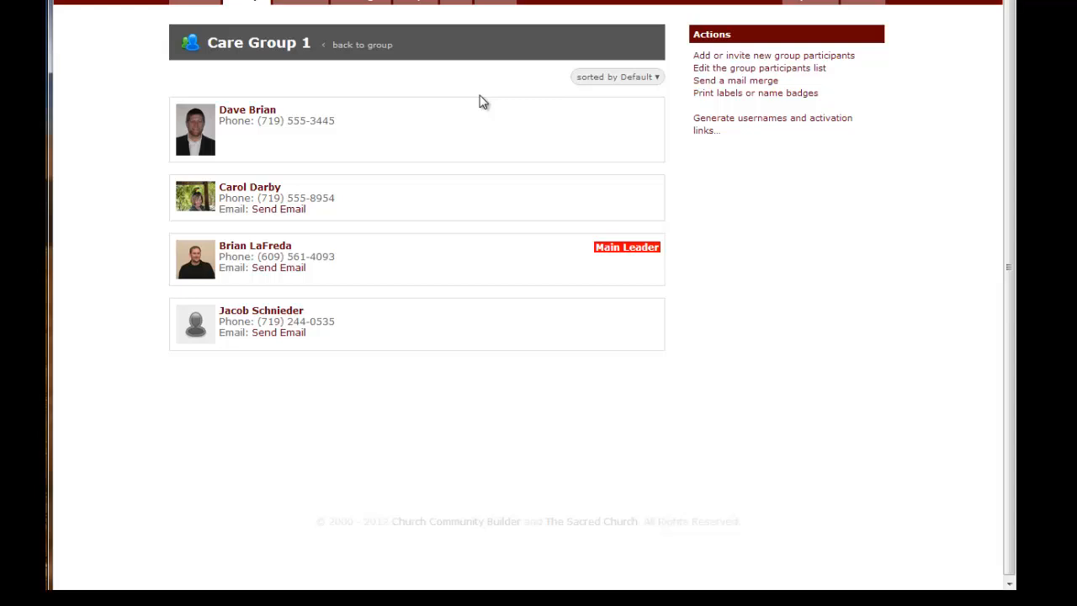
mouse_move(264, 116)
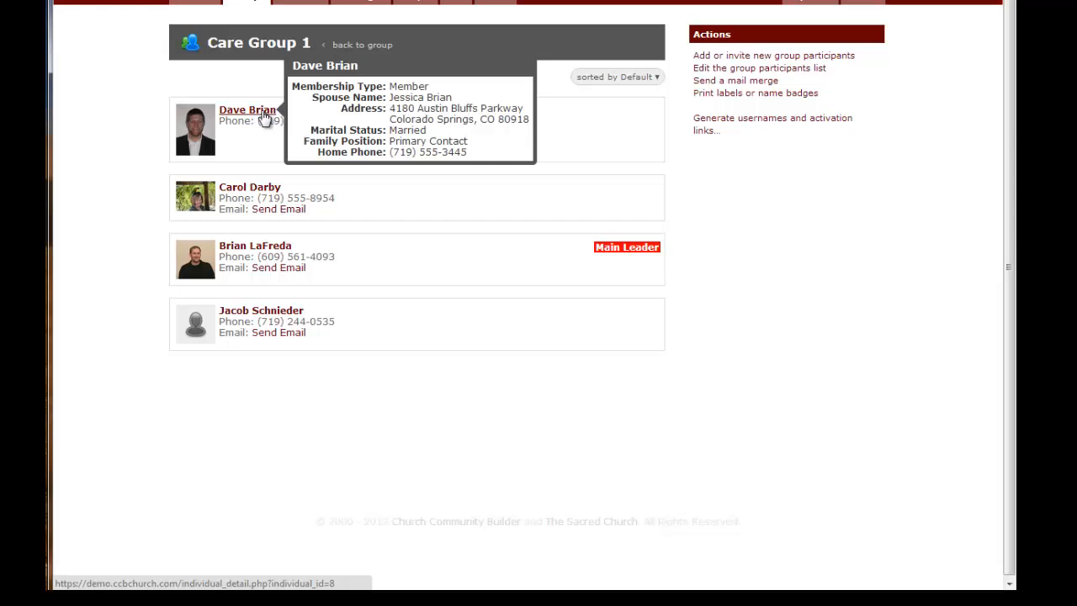
click(373, 49)
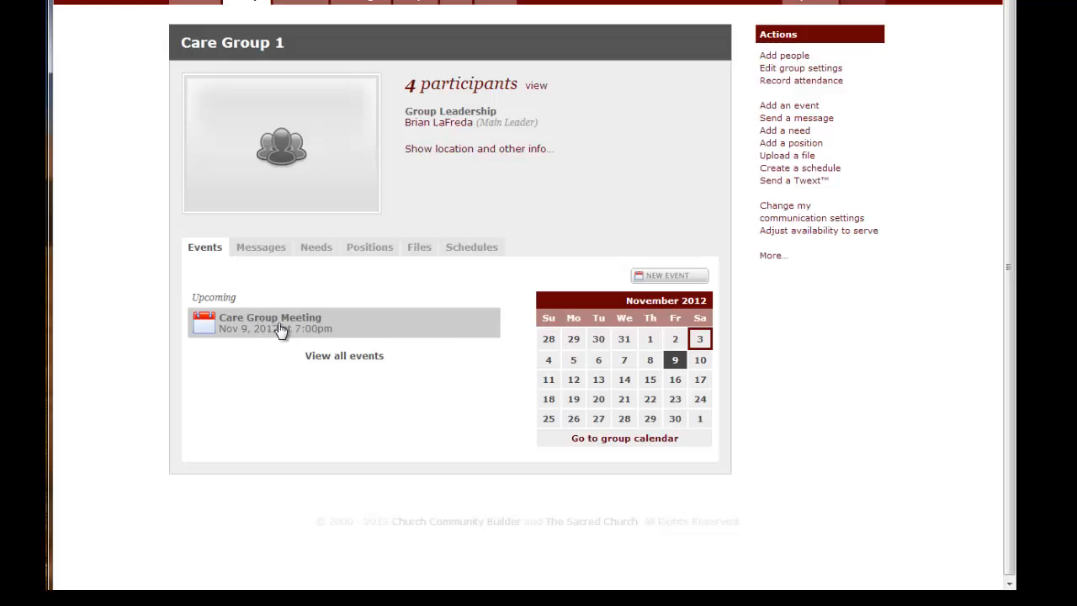
Draft a new Care Group 1 event named "asldfjdslkfjdslk" with description "fasdfsadf", view its location form, and leave without creating it
click(678, 282)
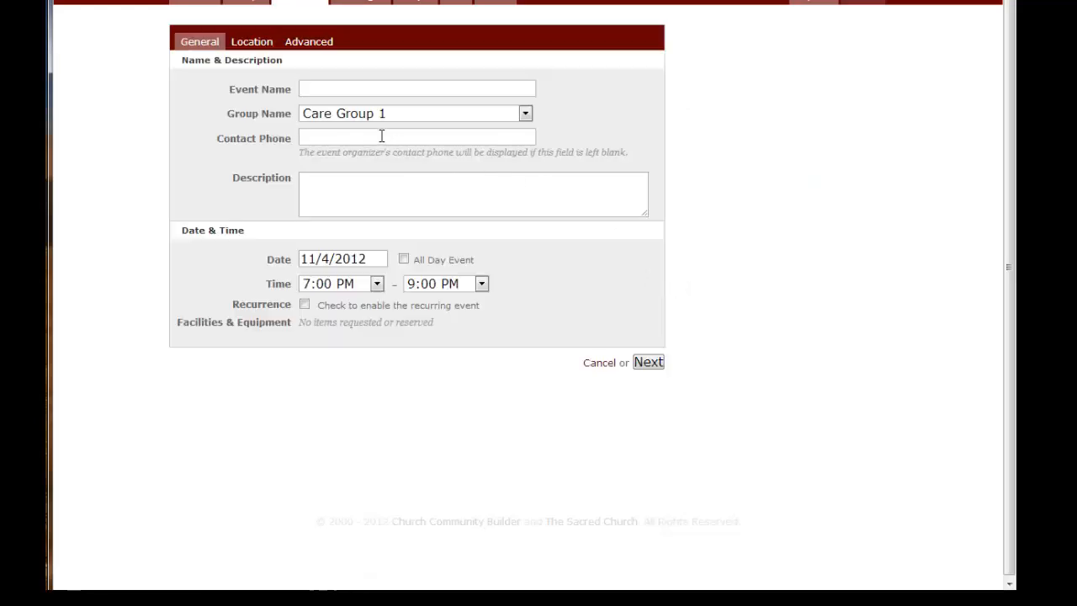
text(asldfjdslkfjdslk)
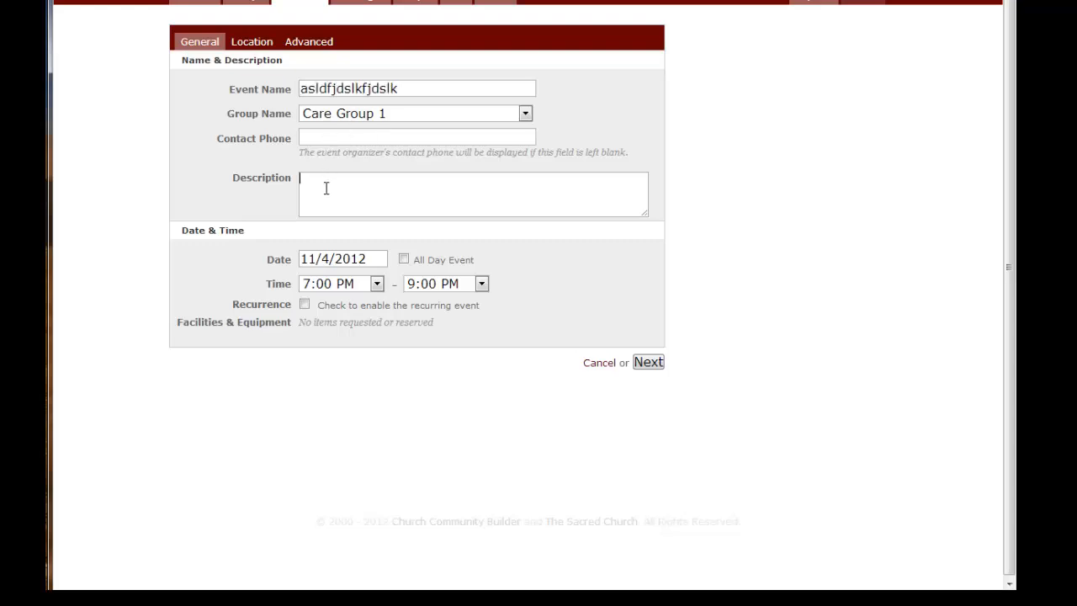
text(fasdfsadf)
click(263, 51)
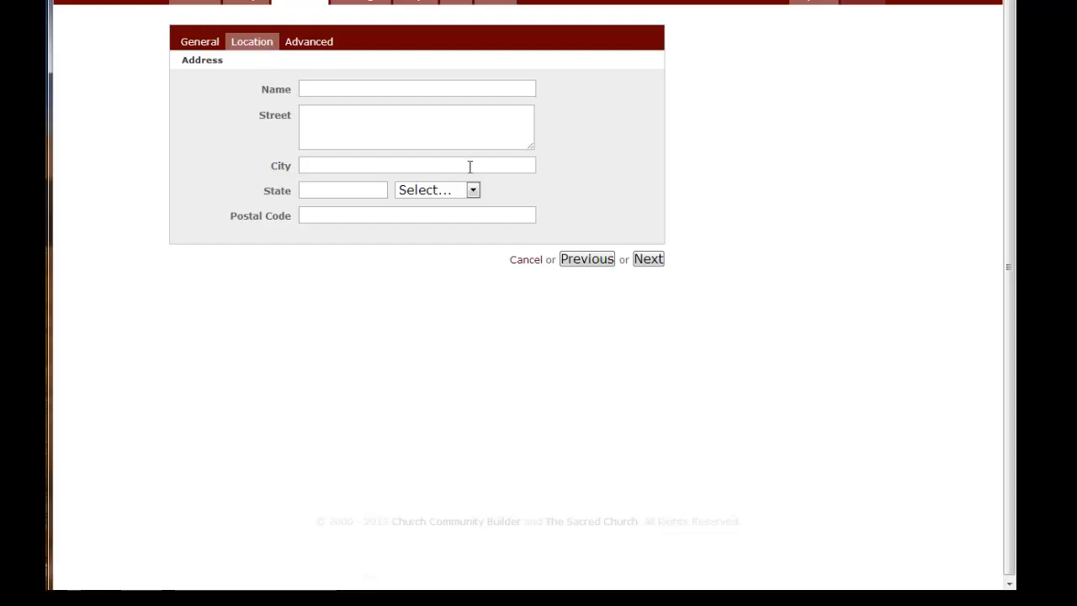
click(649, 260)
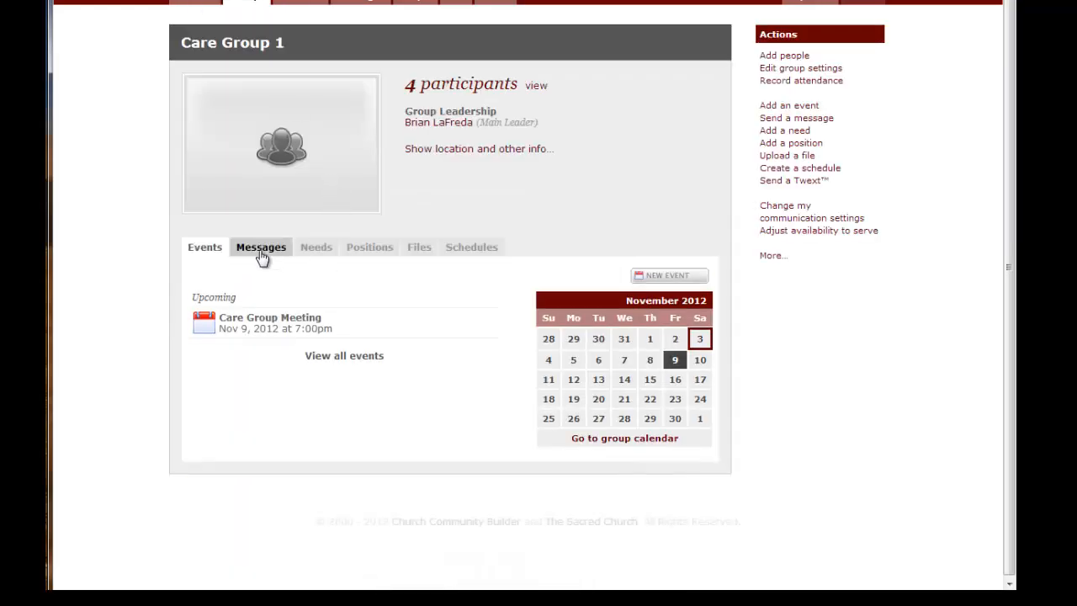
Draft a group message to all members with subject "dfgdfgfdg" and body "dfgfdgfdgfdg", and cancel it without sending
click(262, 248)
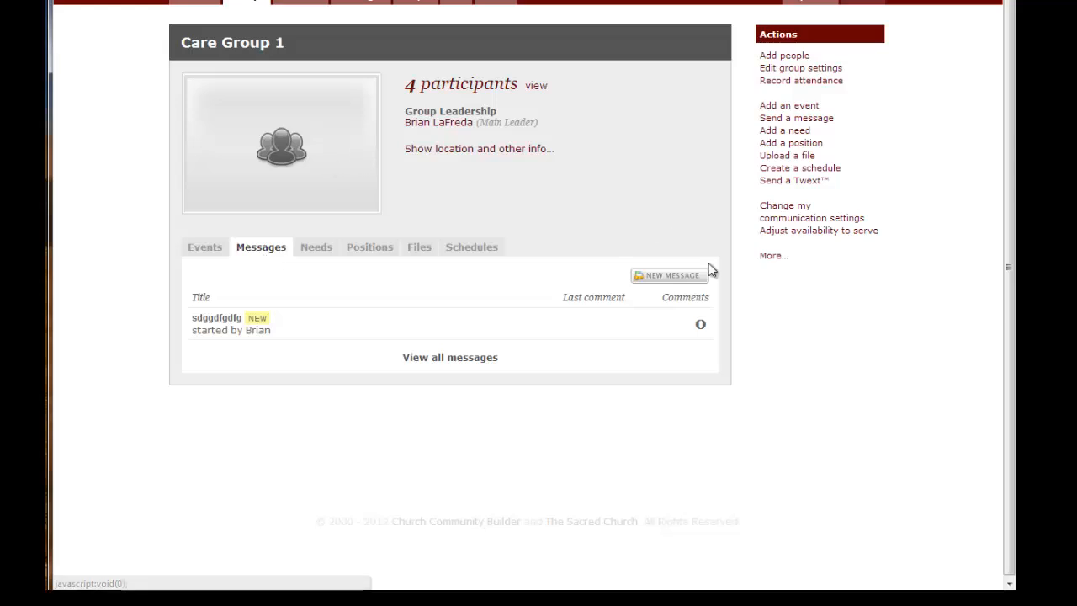
click(670, 276)
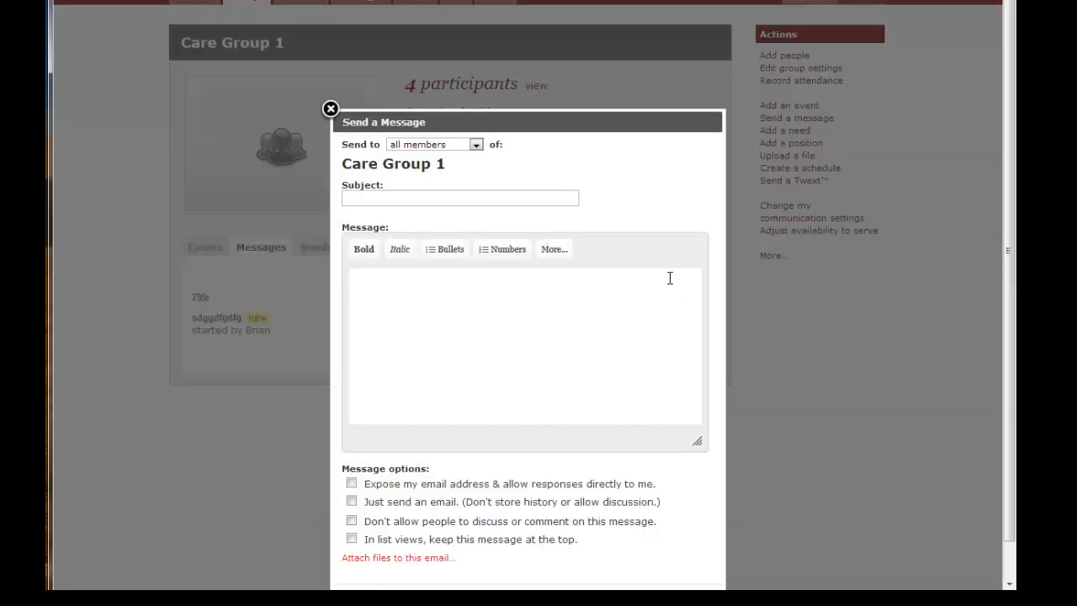
click(375, 200)
text(dfgdfgfdg)
click(477, 145)
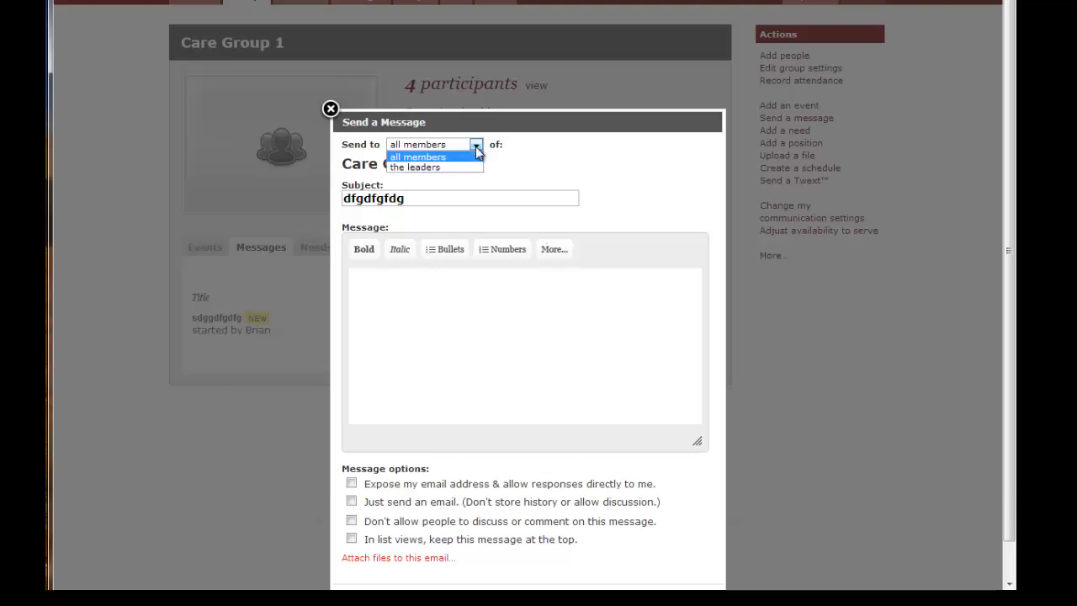
click(419, 157)
click(403, 284)
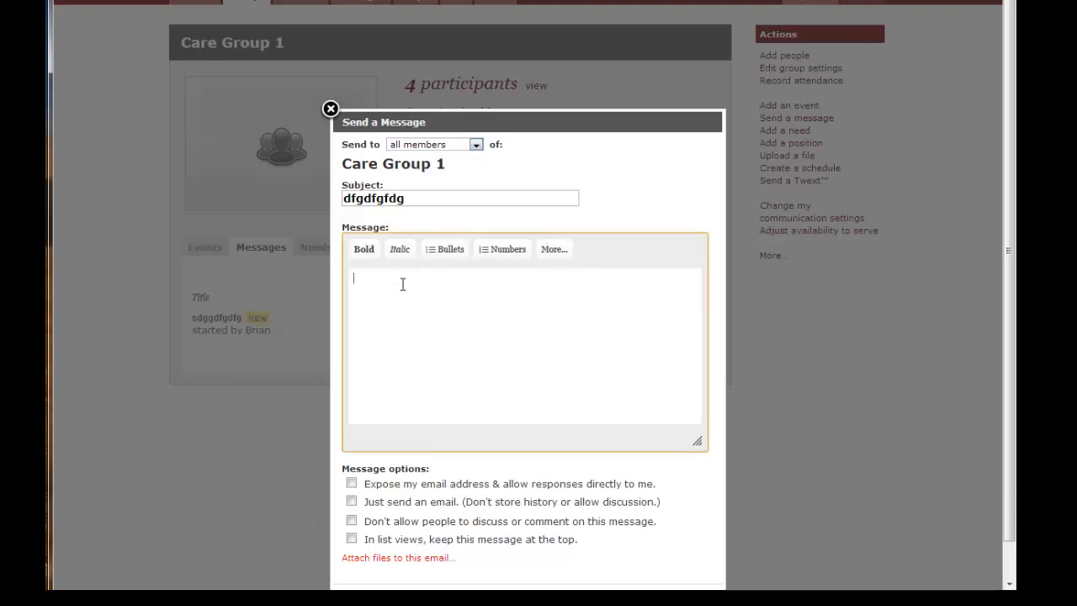
text(dfgfdgfdgfdg)
drag(575, 109, 534, 43)
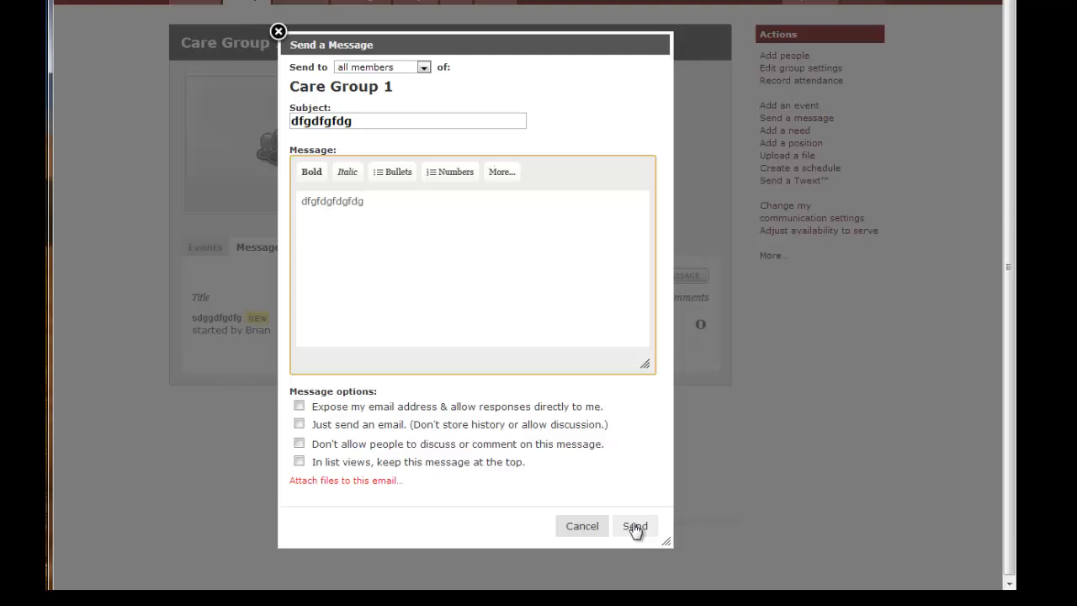
click(581, 526)
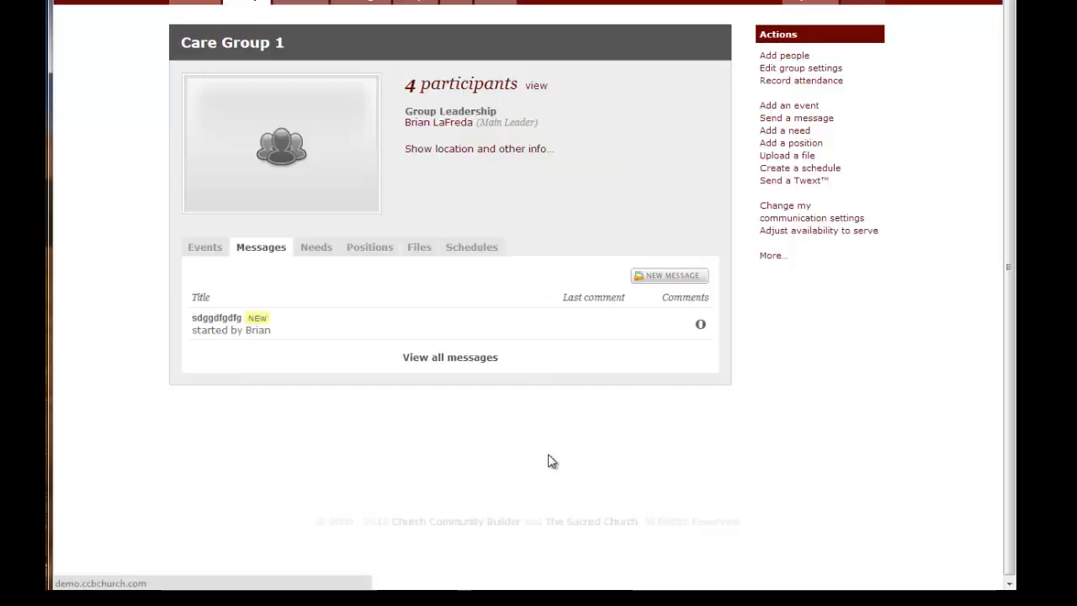
Sign up for the Nov 16, 2012 Communion item in the Care Group Service November need and return to the group
click(317, 249)
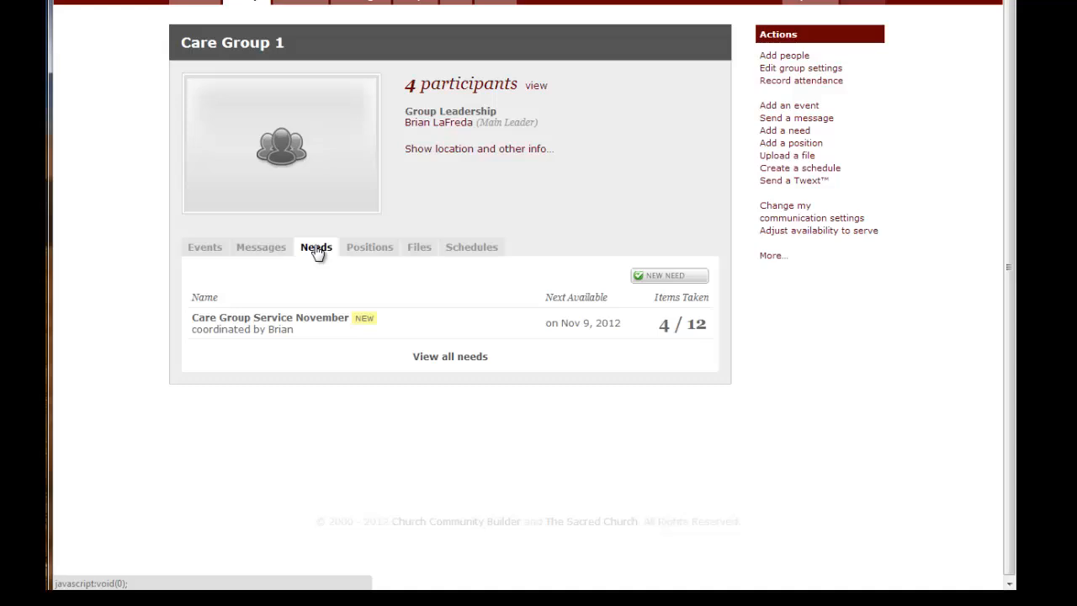
click(270, 324)
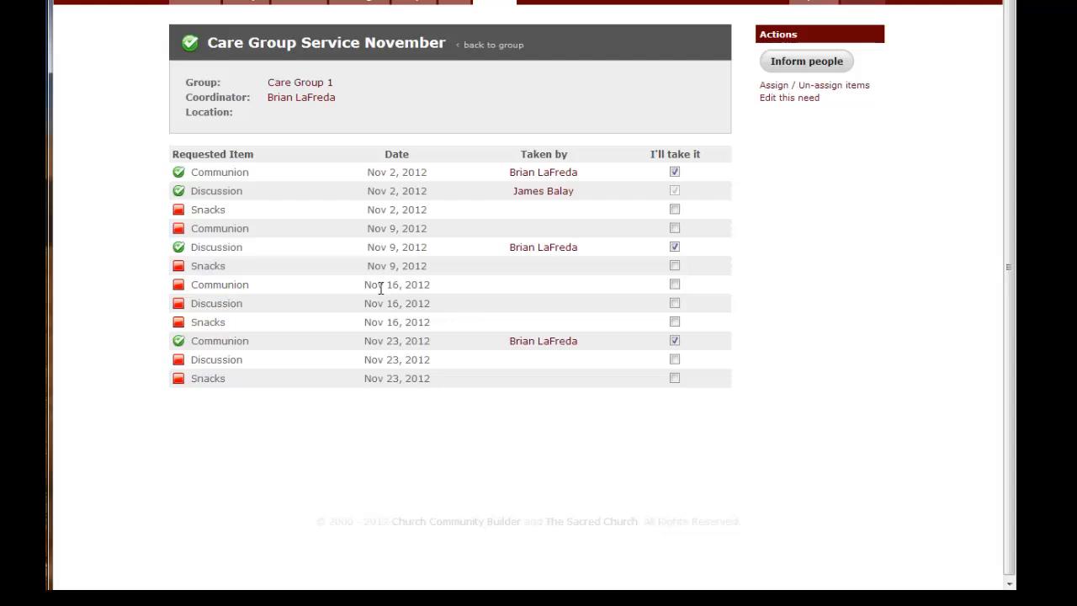
click(674, 285)
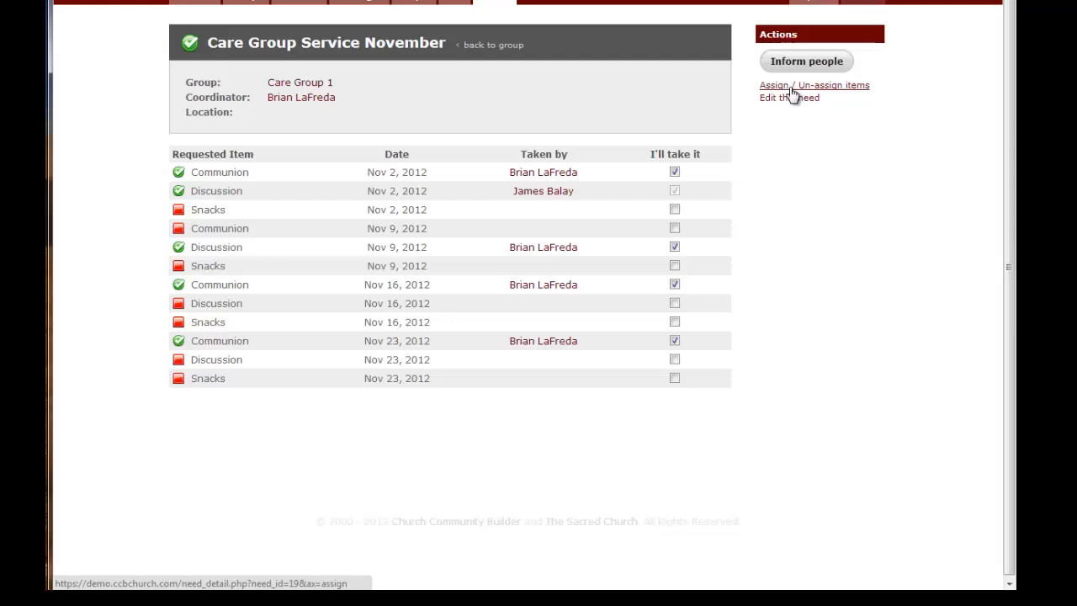
click(489, 44)
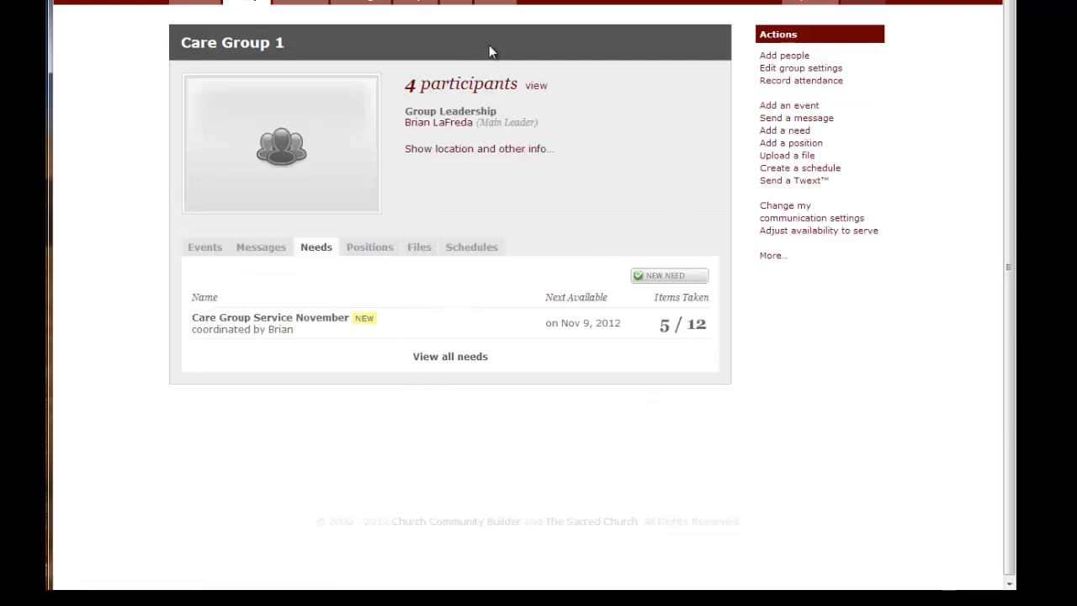
View the group's files and open the full details of the November 2 Care Group Meeting from the group calendar
click(420, 248)
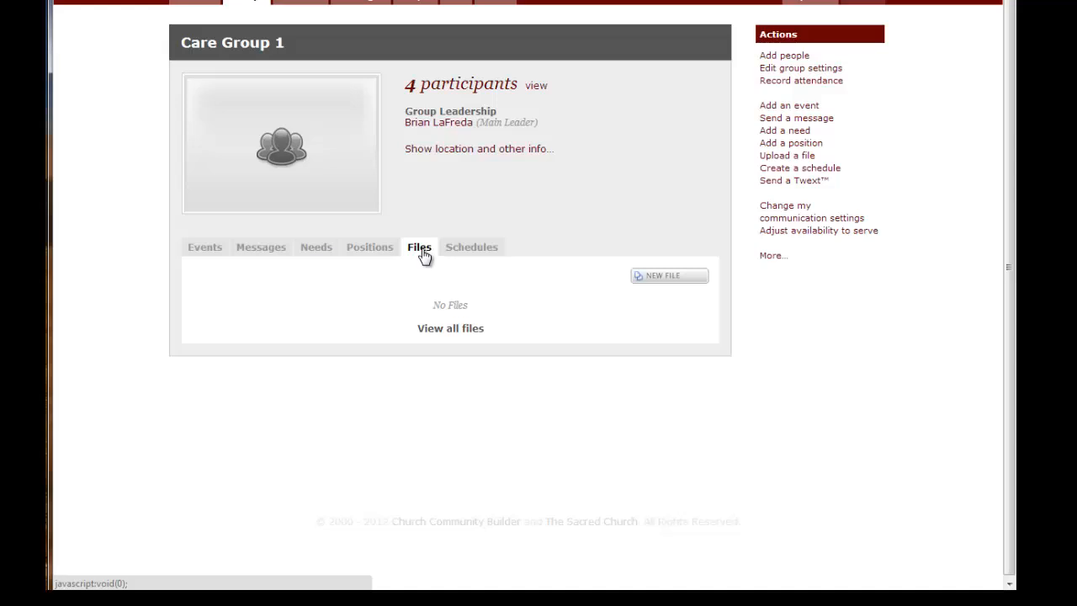
click(199, 252)
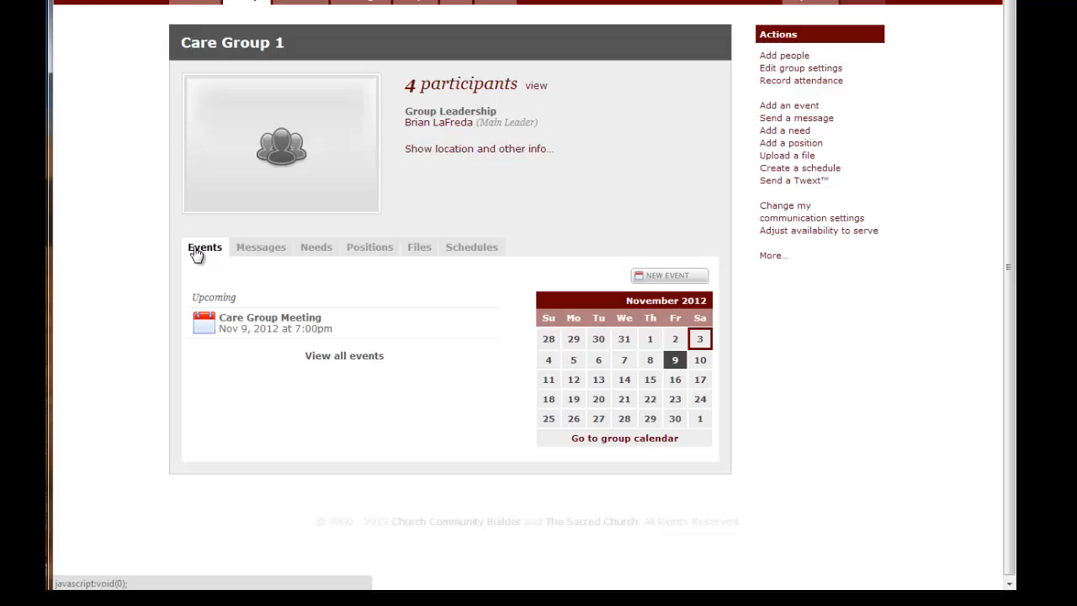
click(676, 341)
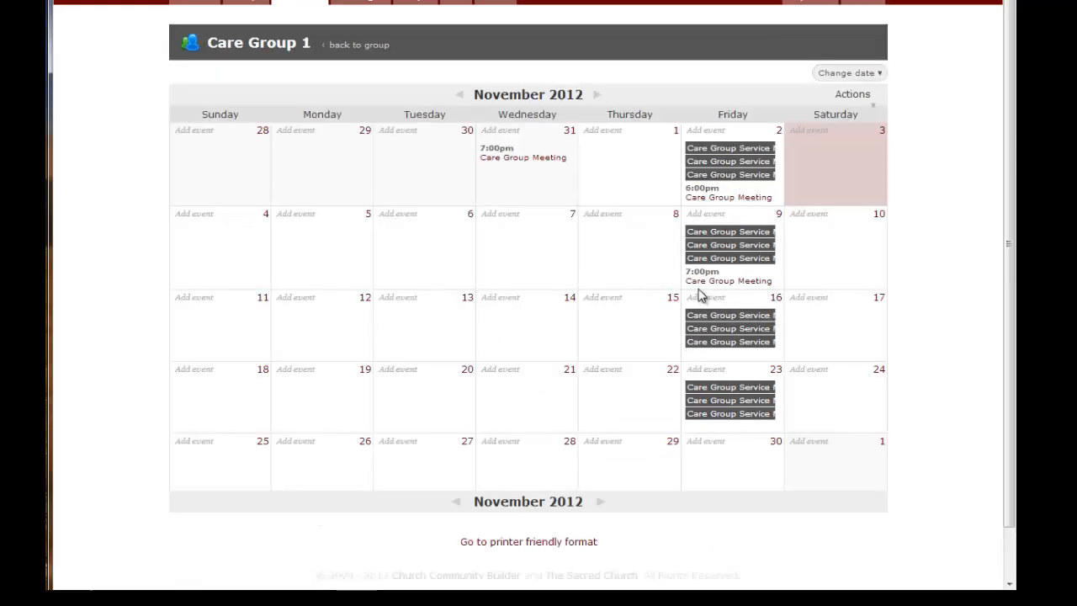
click(727, 202)
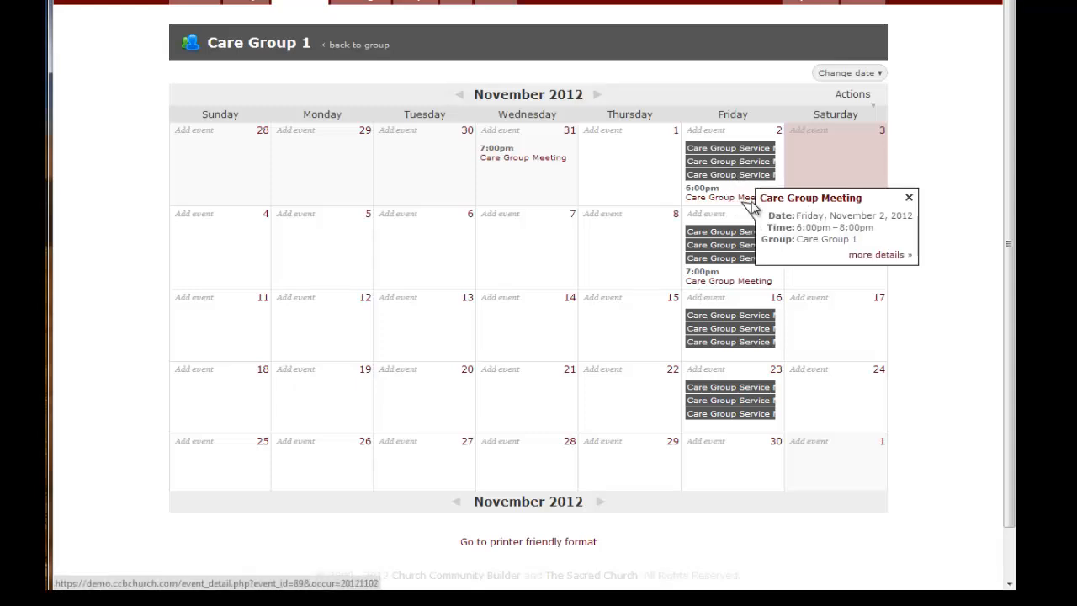
click(880, 255)
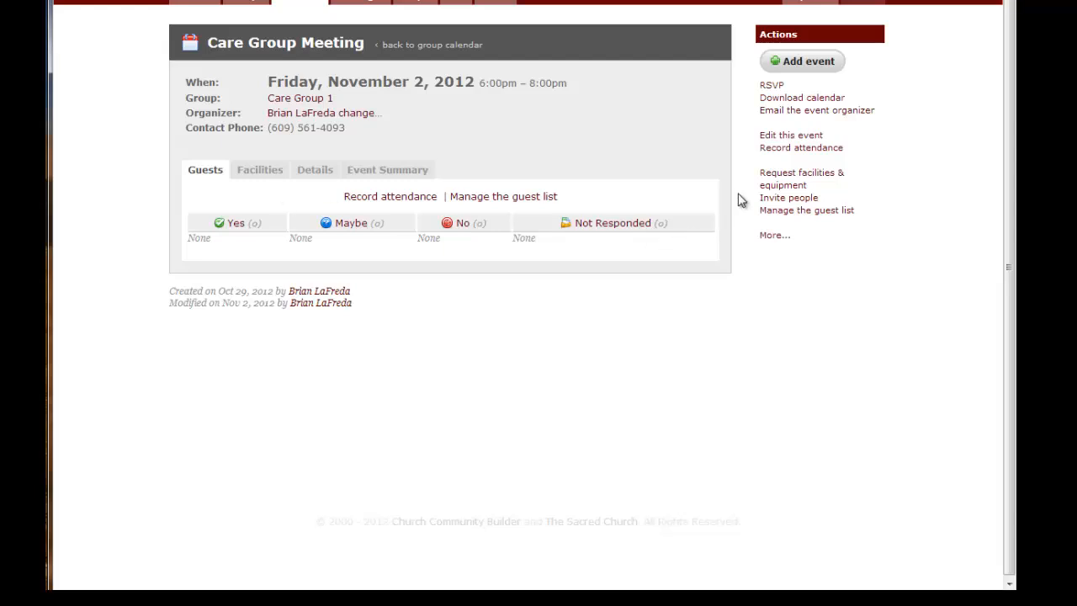
Fill in the meeting's attendance with the second and third listed members present and an additional head count of 3, and cancel it
click(803, 153)
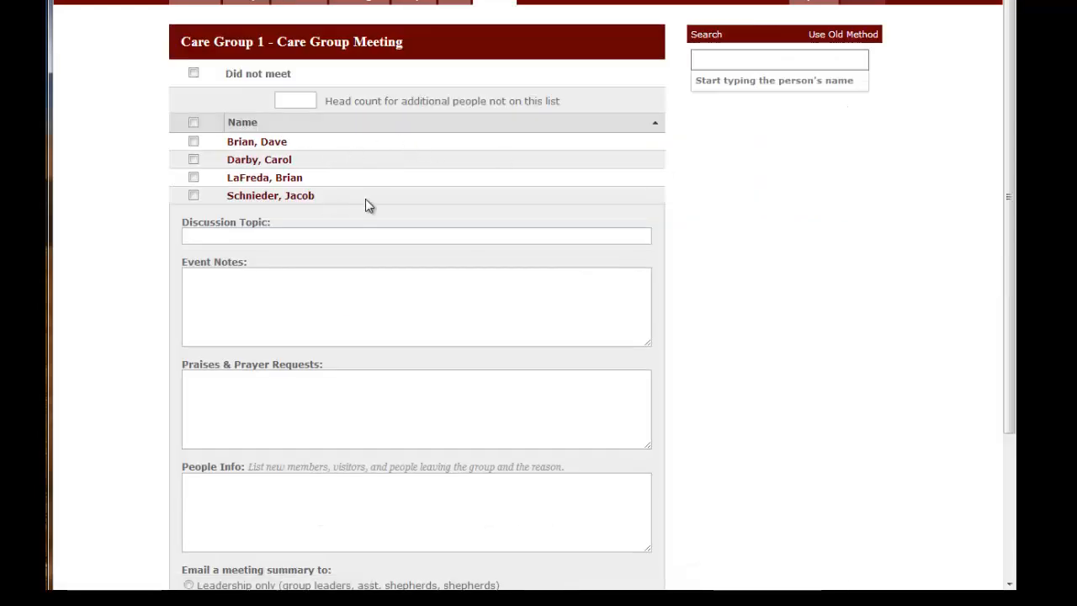
click(194, 177)
click(194, 160)
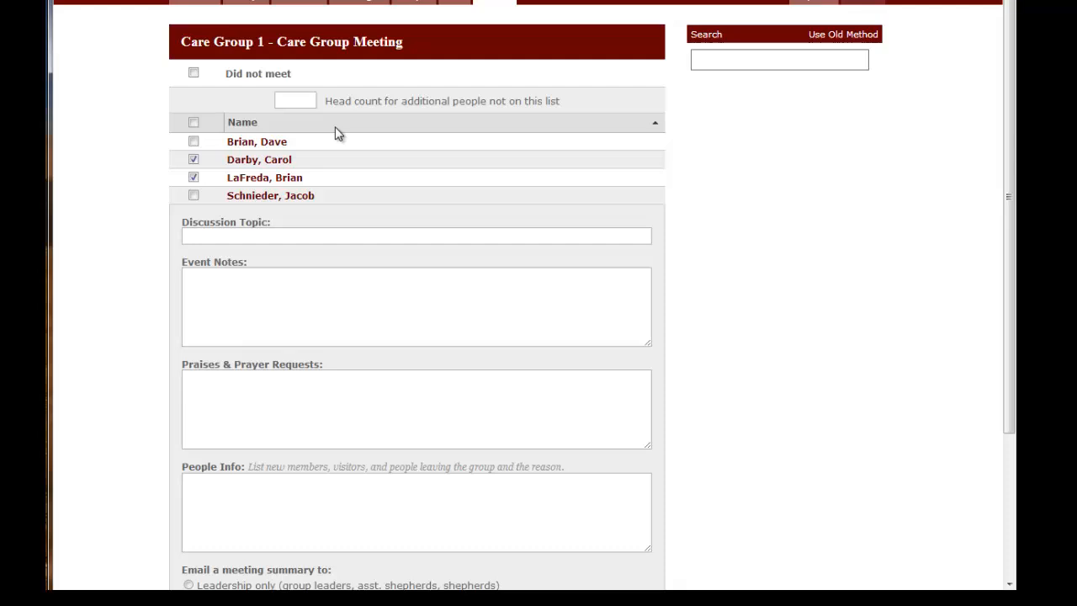
text(3)
scroll(355, 231, down, 3)
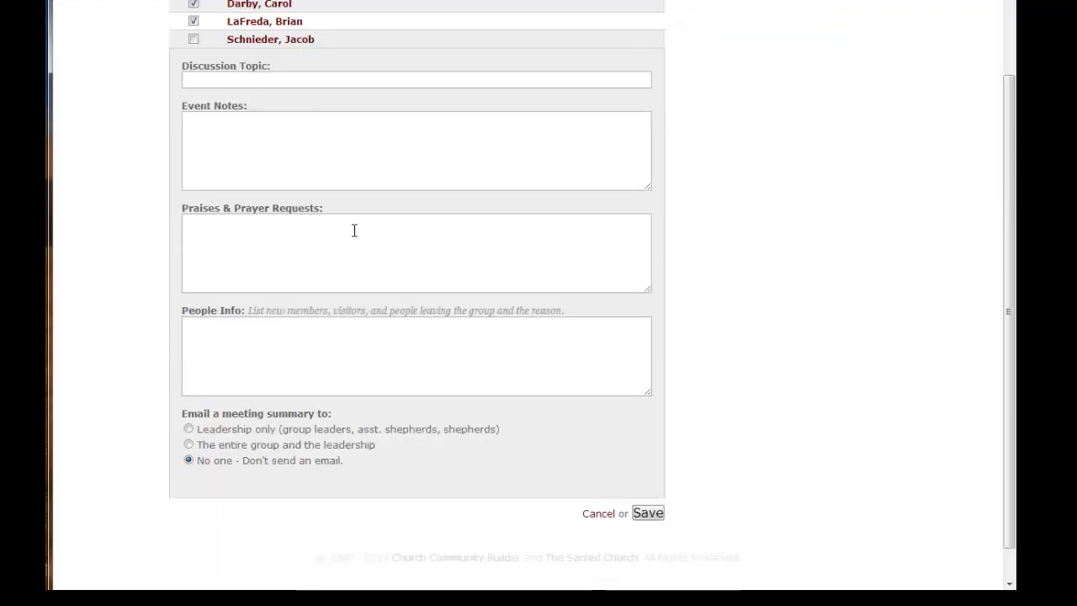
click(206, 79)
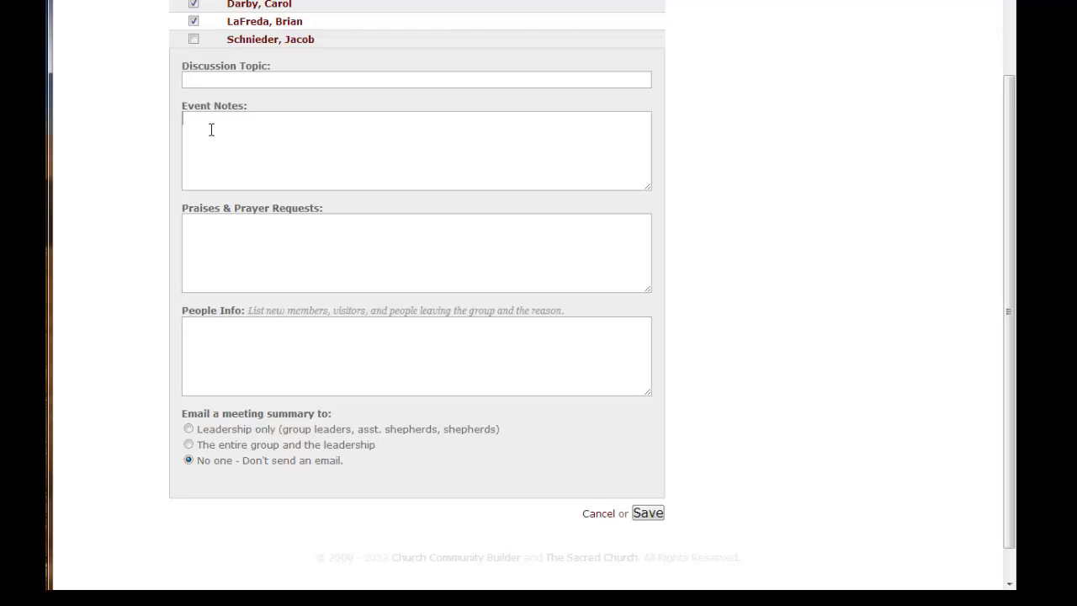
click(225, 237)
click(604, 515)
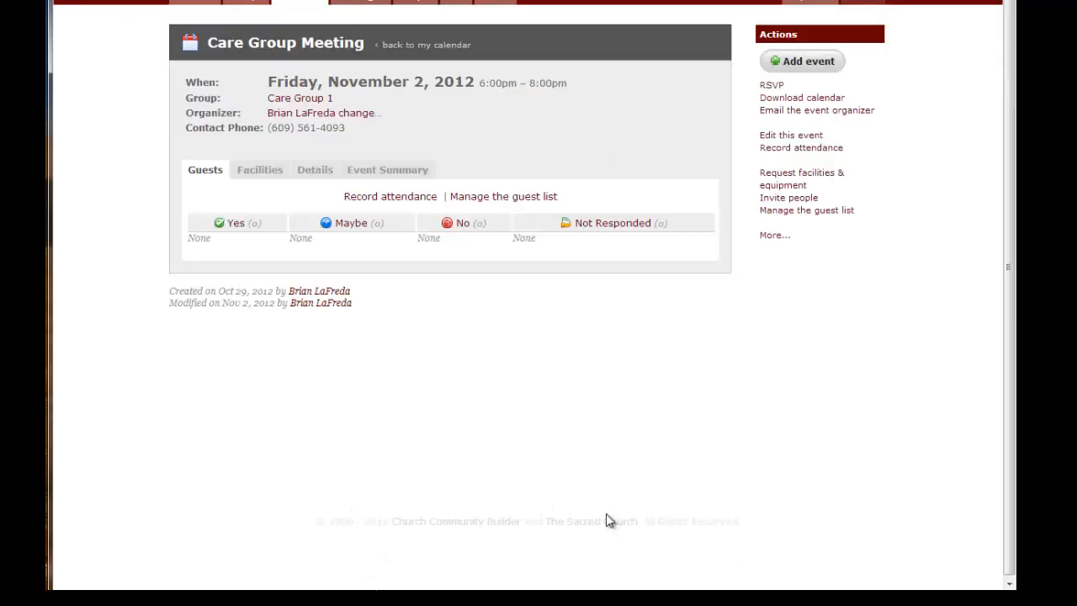